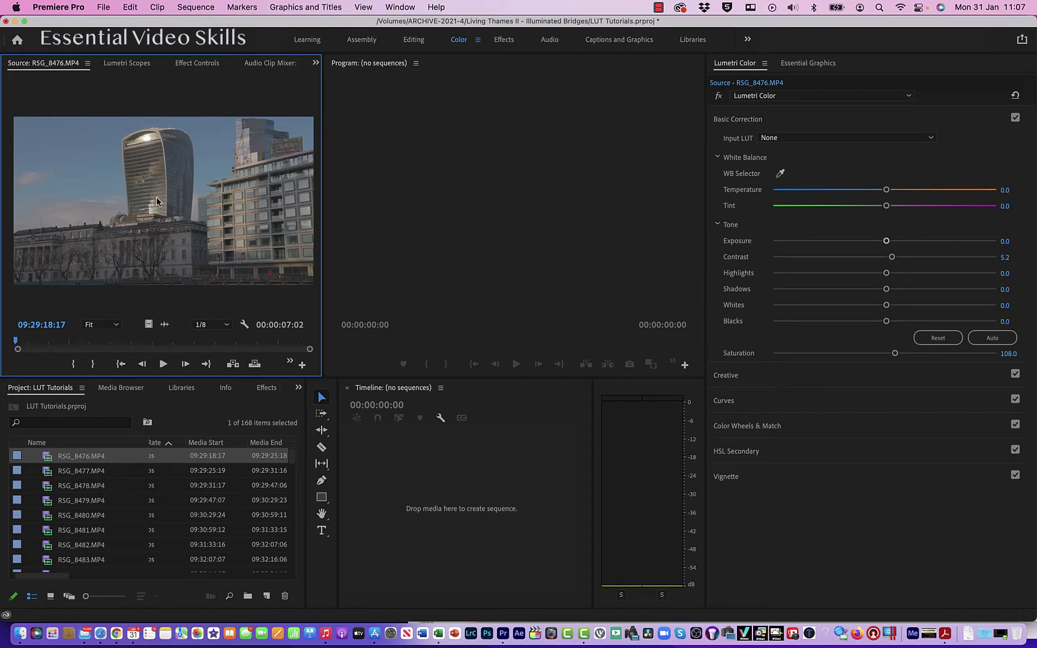
Step: Preview the ungraded clips R5G_8477.MP4, R5G_8478.MP4 and R5G_8623.MP4 in the Source Monitor
left_click(49, 473)
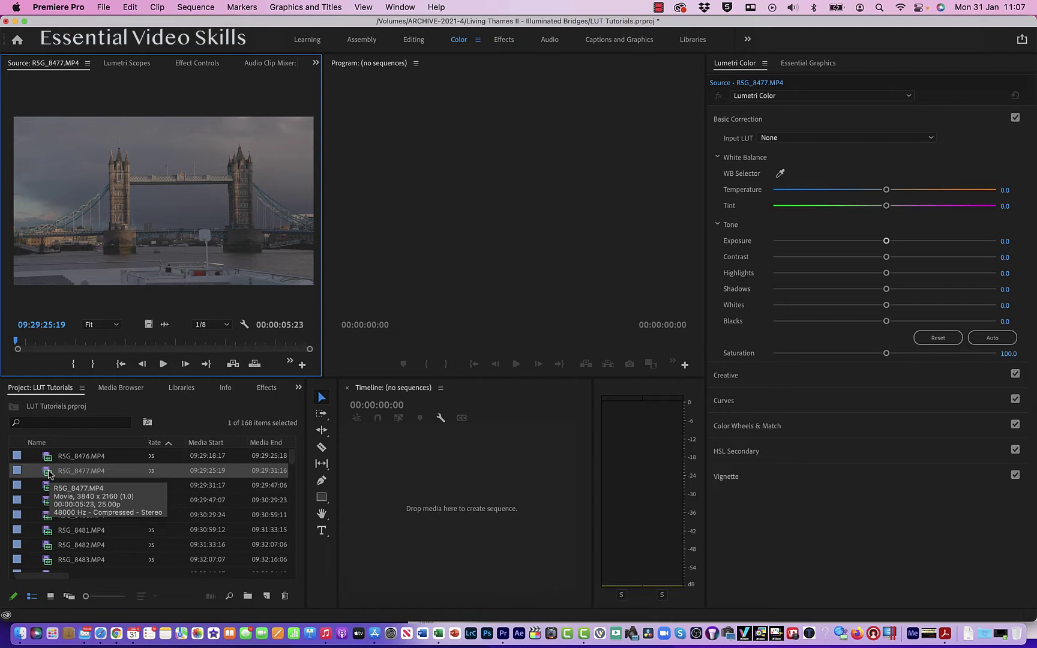
left_click(49, 489)
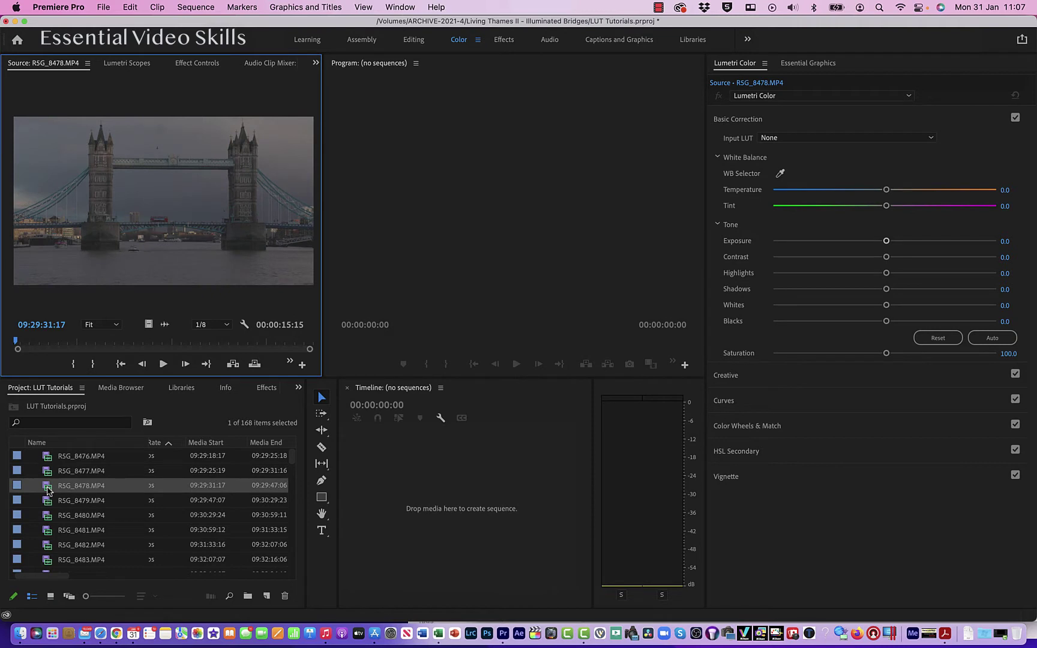
scroll(49, 490, "down", 20)
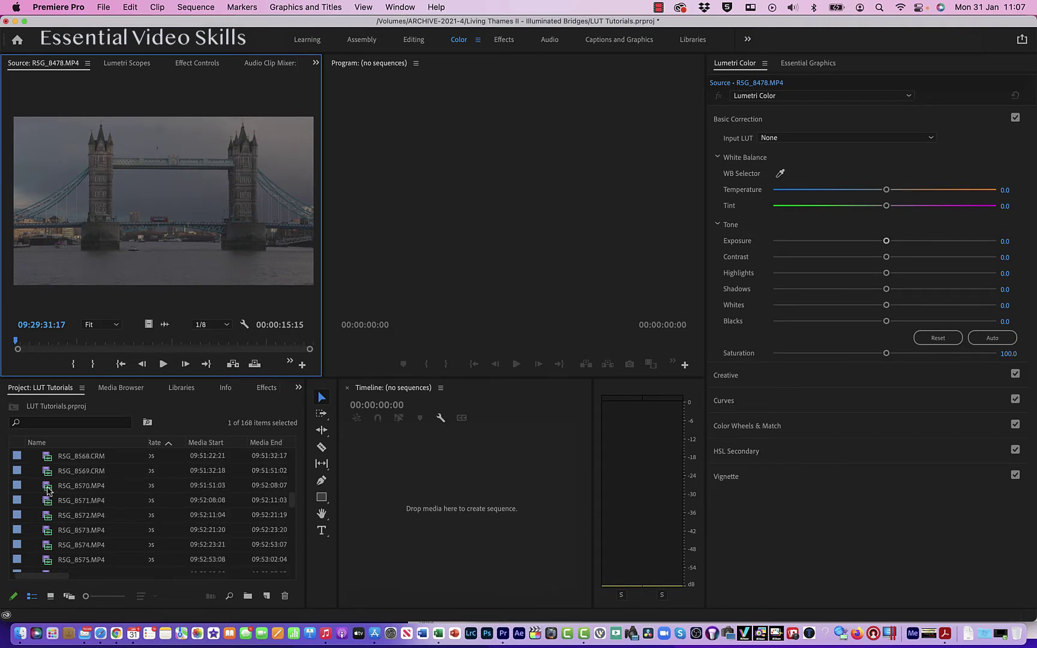
scroll(49, 490, "down", 7)
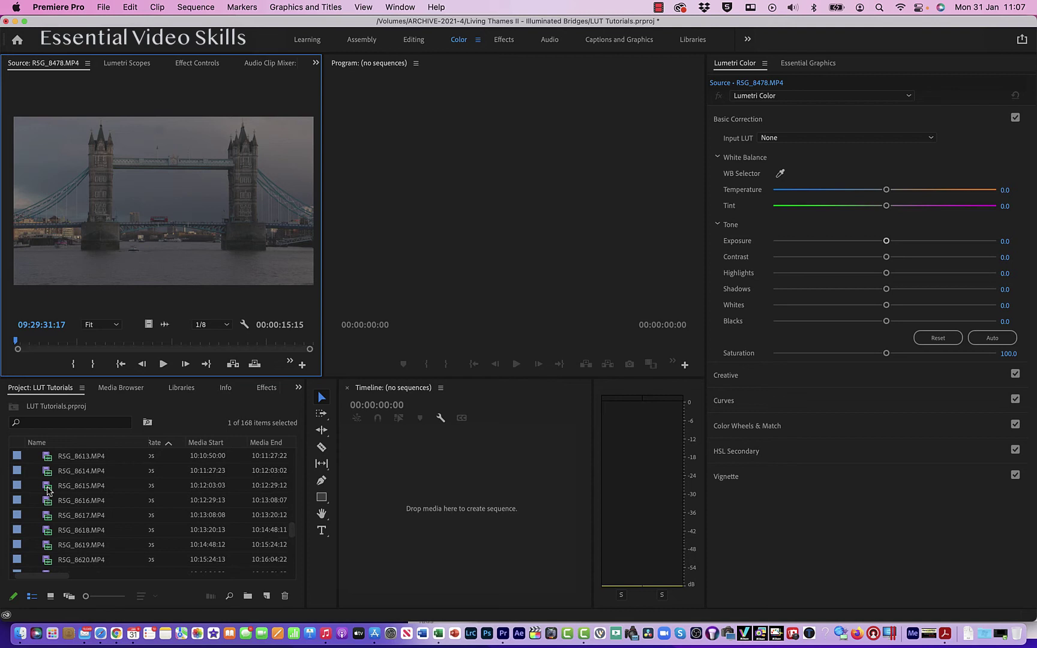
left_click(72, 532)
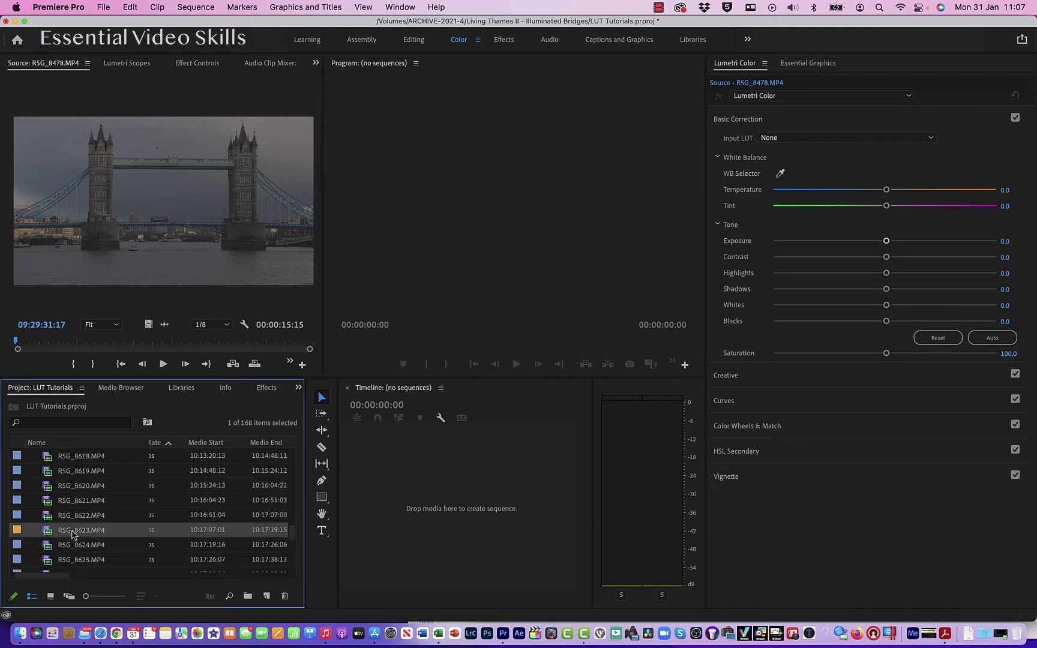
scroll(72, 532, "up", 20)
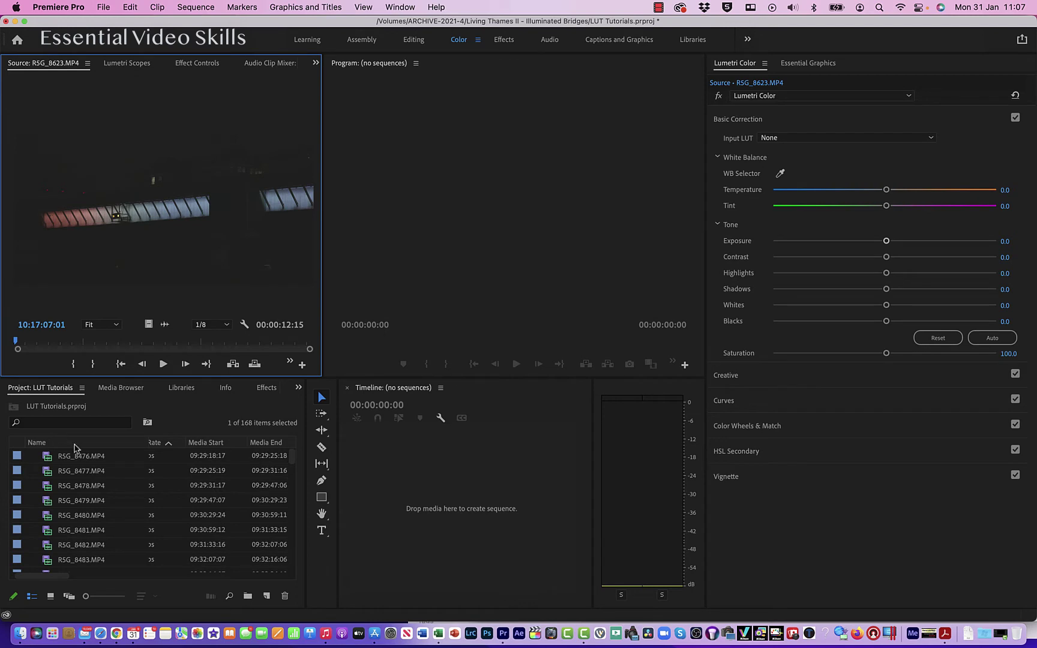
Step: Load R5G_8476.MP4 in the Source Monitor and apply the input LUT BT709_CanonLog3-to-BT709_WideDR_65_FF_Ver.2.0
left_click(66, 458)
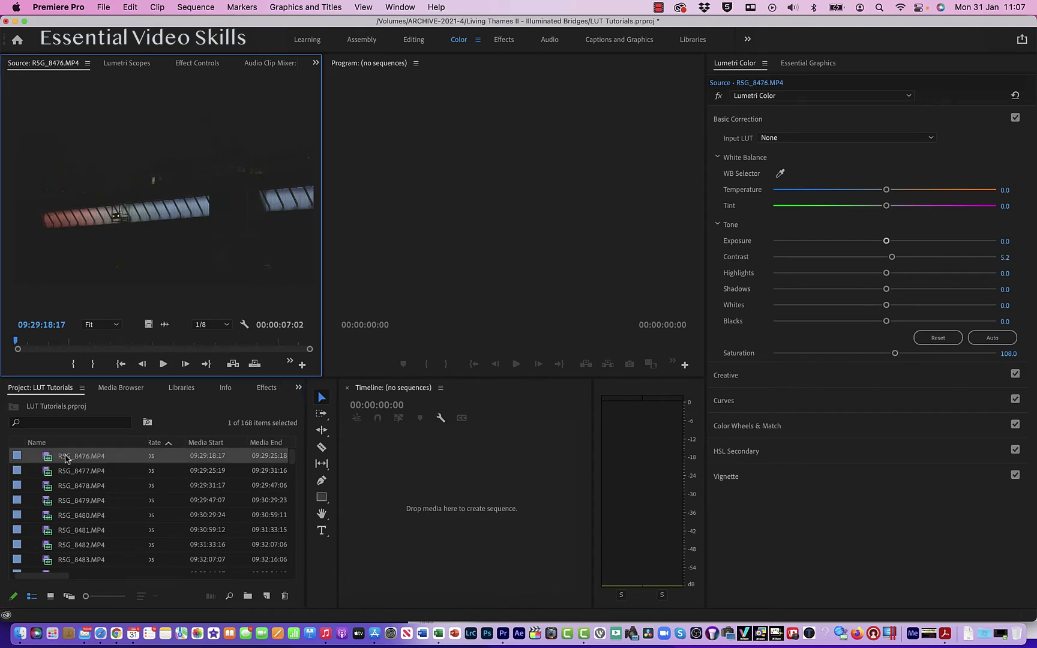
double_click(66, 458)
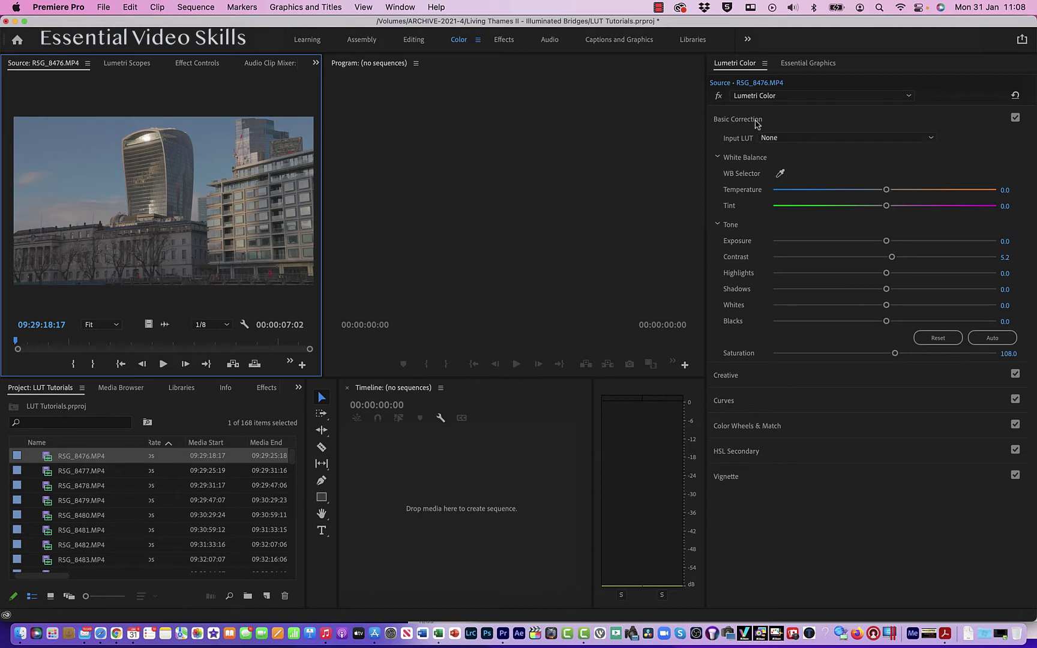
left_click(832, 140)
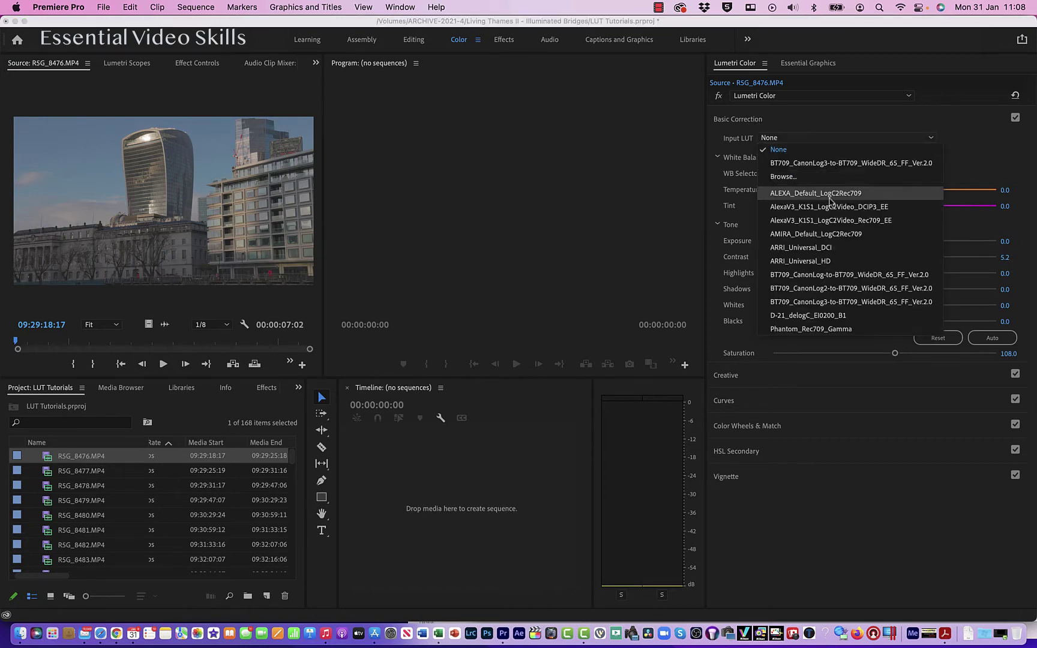
left_click(838, 303)
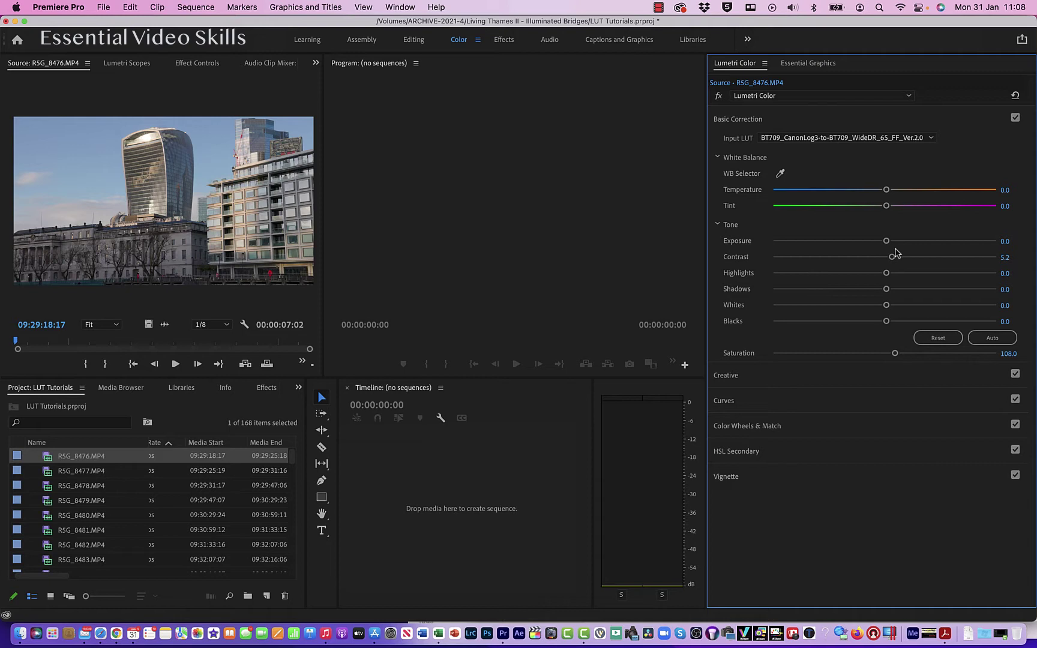
Step: Raise the R5G_8476.MP4 source clip's contrast to 8.5 and its saturation to 115.2
left_click_drag(892, 258, 894, 260)
left_click_drag(896, 355, 902, 356)
left_click(173, 246)
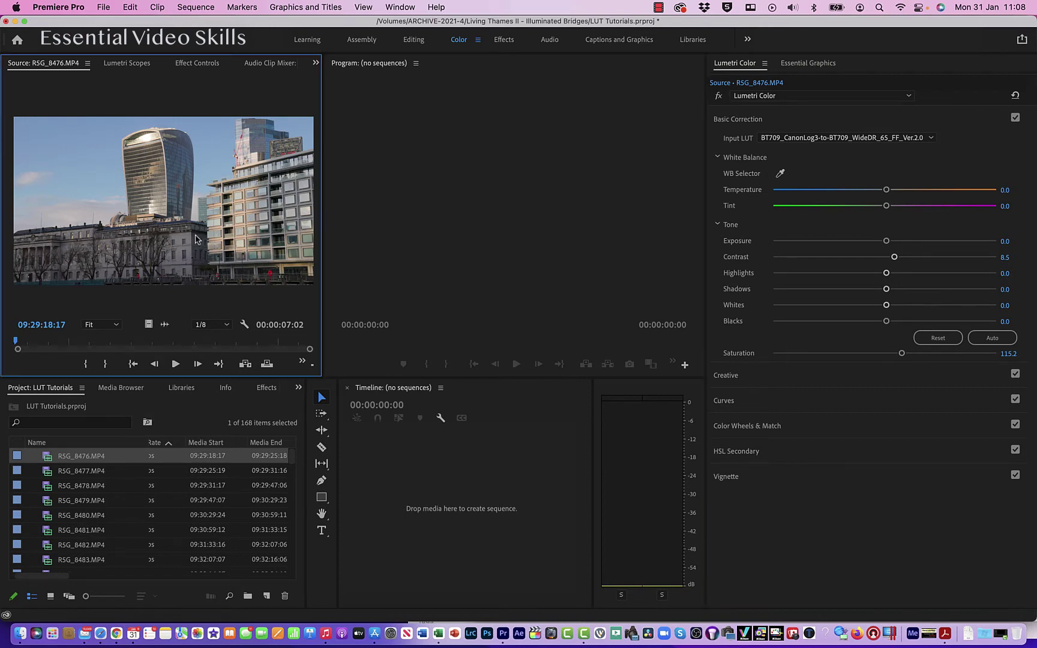
Step: Copy the Lumetri Color effect from the R5G_8476.MP4 source clip
left_click(203, 65)
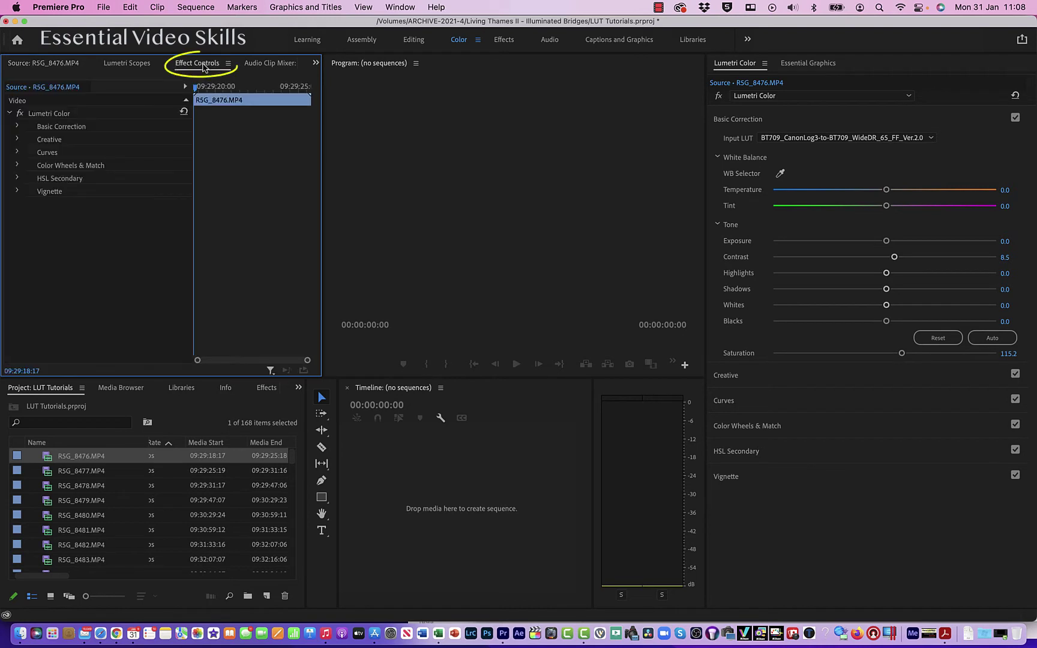
left_click(80, 114)
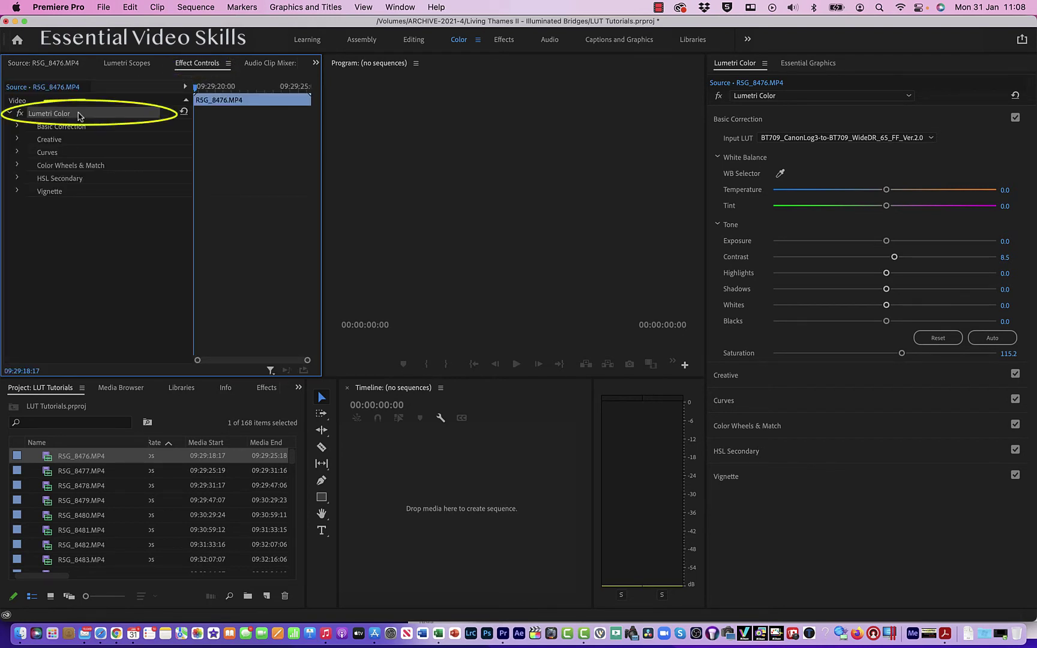
right_click(80, 115)
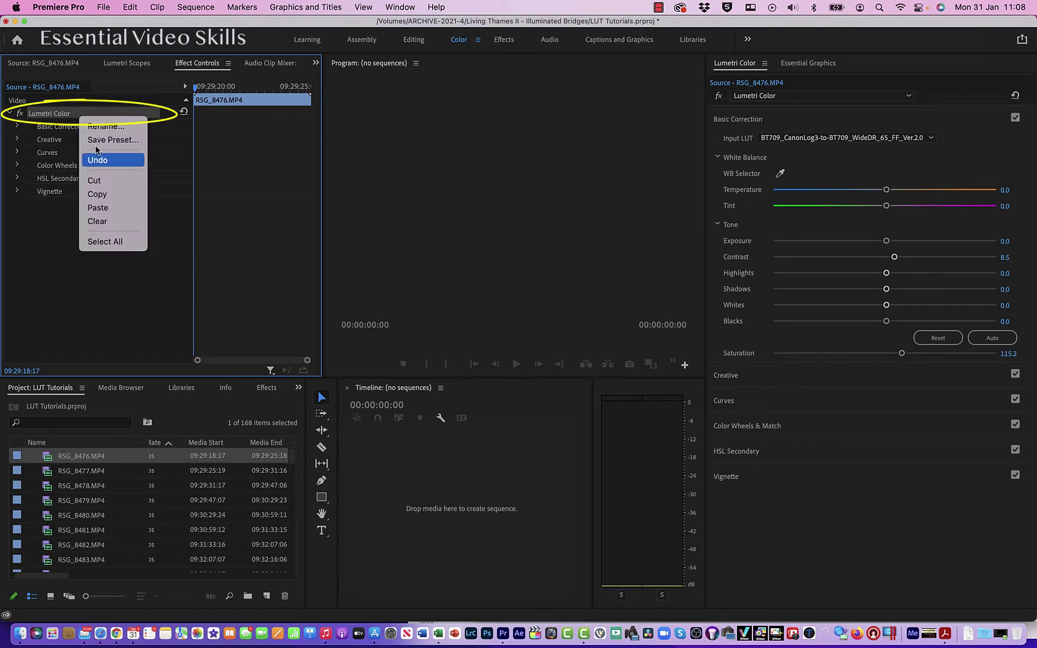
left_click(104, 194)
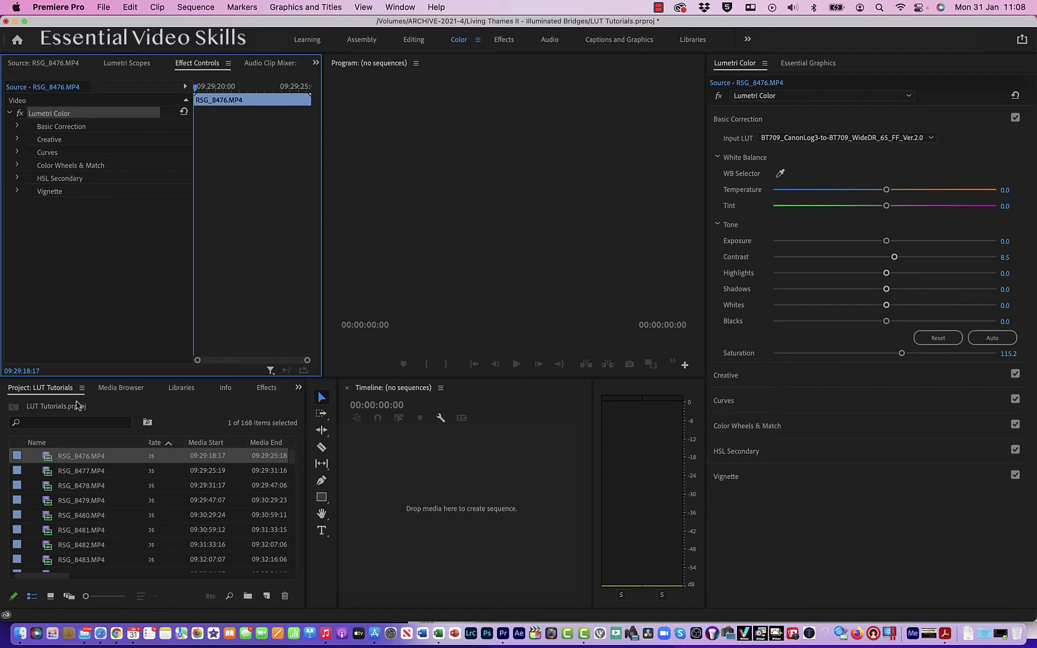
Step: Paste the copied Lumetri Color effect onto project clips R5G_8477.MP4 to R5G_8479.MP4, and check the result on R5G_8477.MP4
left_click(87, 471)
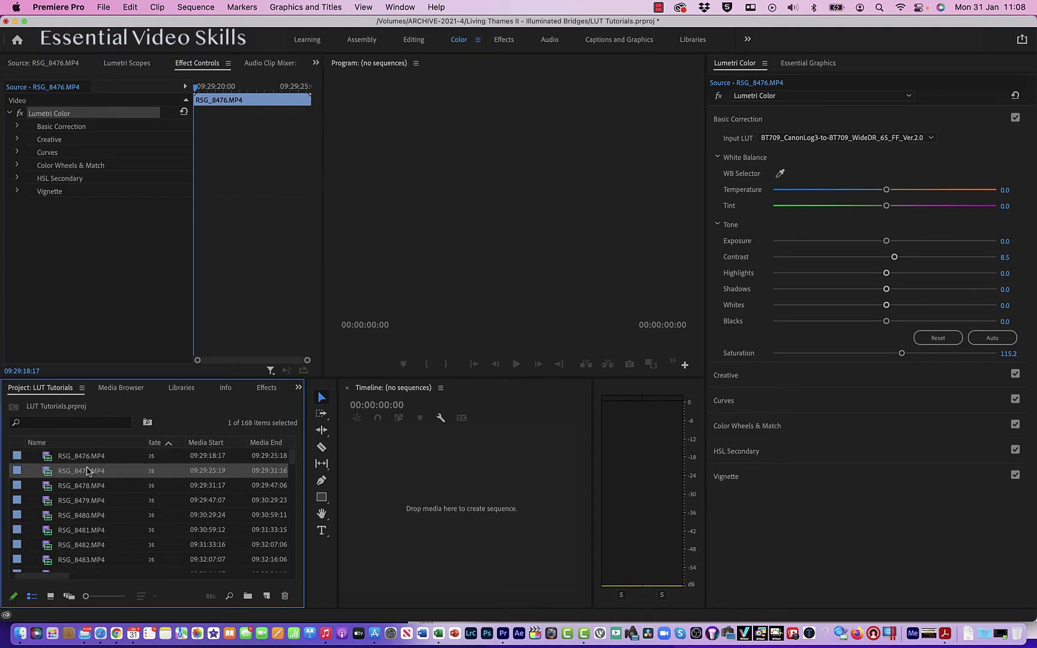
key("shift+Down")
key("shift+Down")
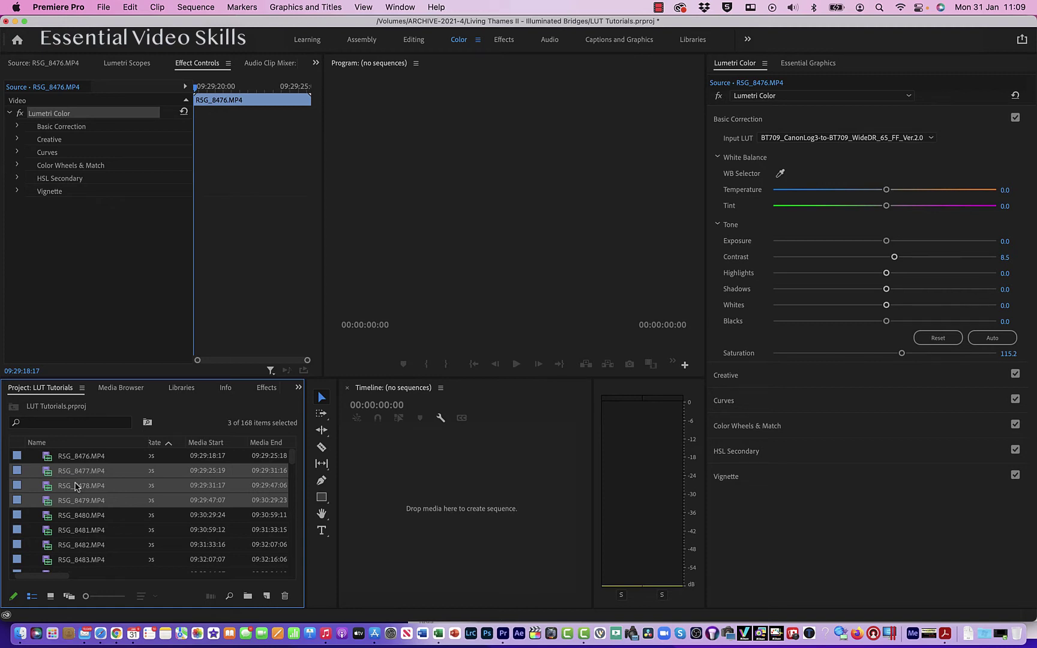
right_click(77, 486)
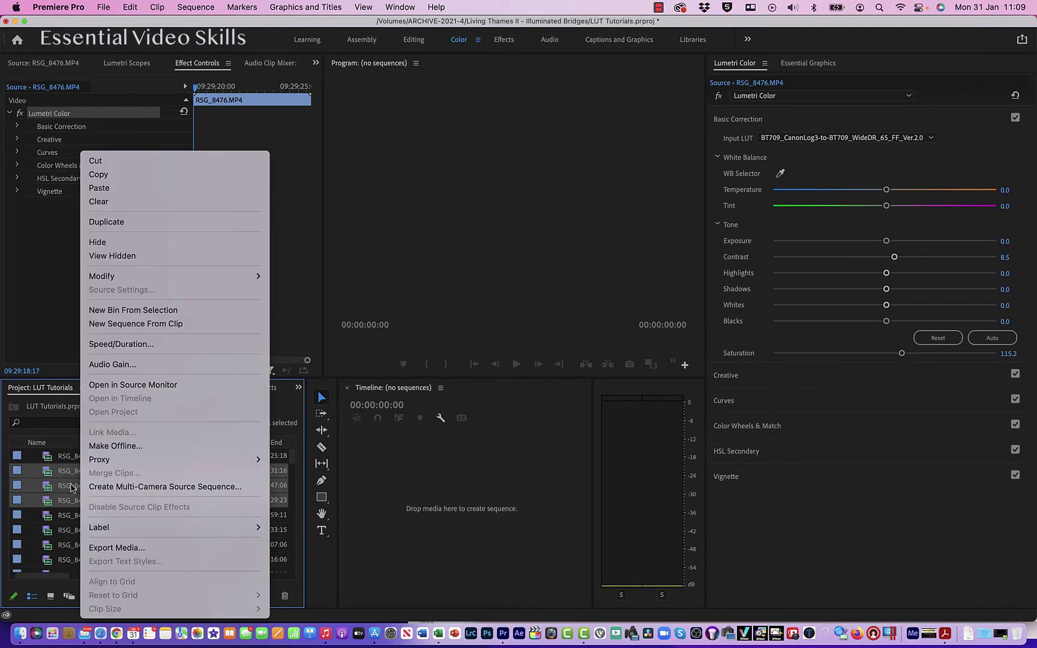
left_click(108, 191)
double_click(48, 474)
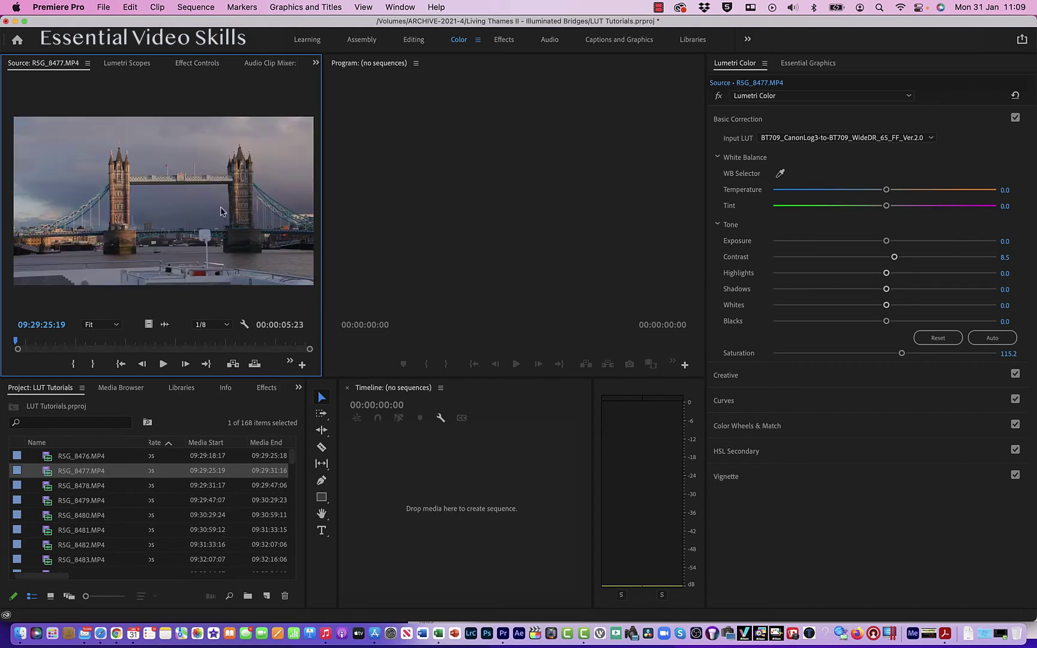
left_click(199, 63)
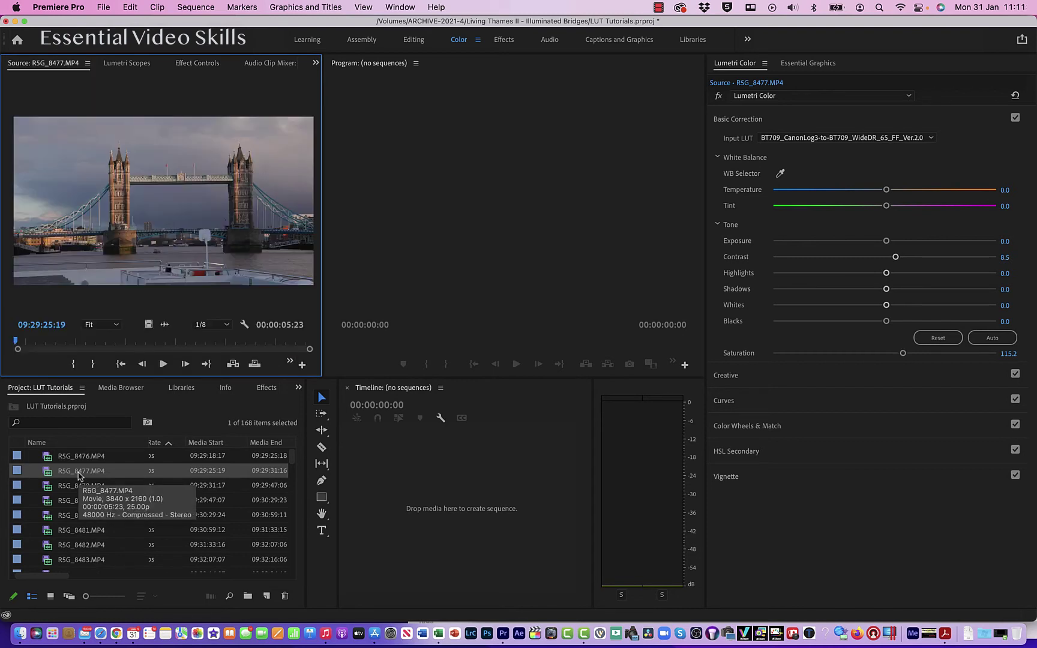
Step: Load R5G_8481.MP4 in the Source Monitor and paste the copied Lumetri Color effect onto it in the project
left_click(51, 536)
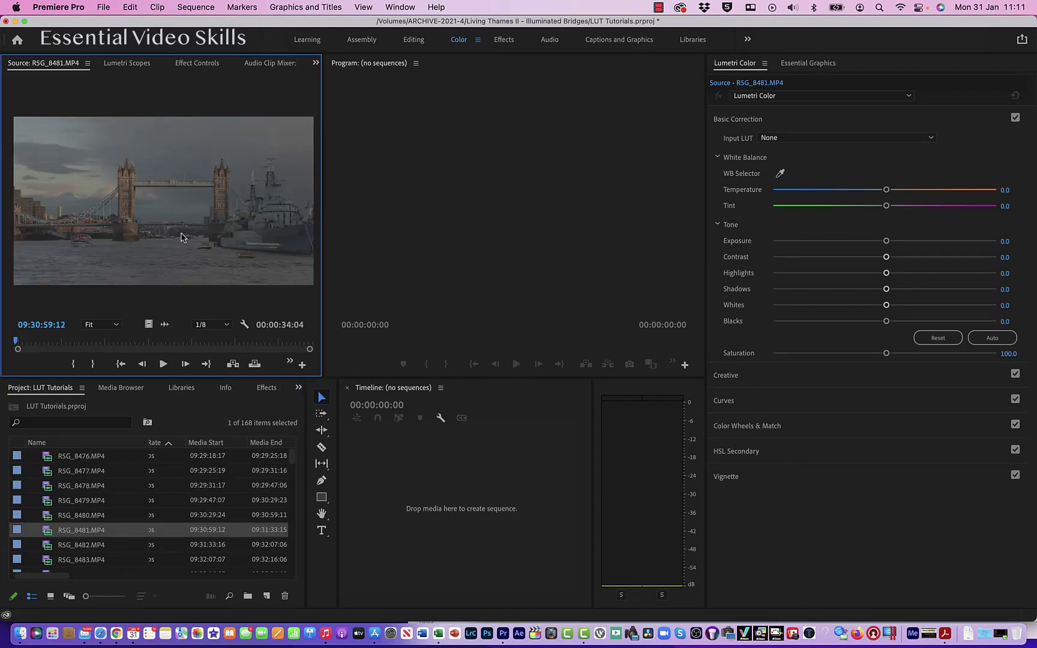
right_click(165, 223)
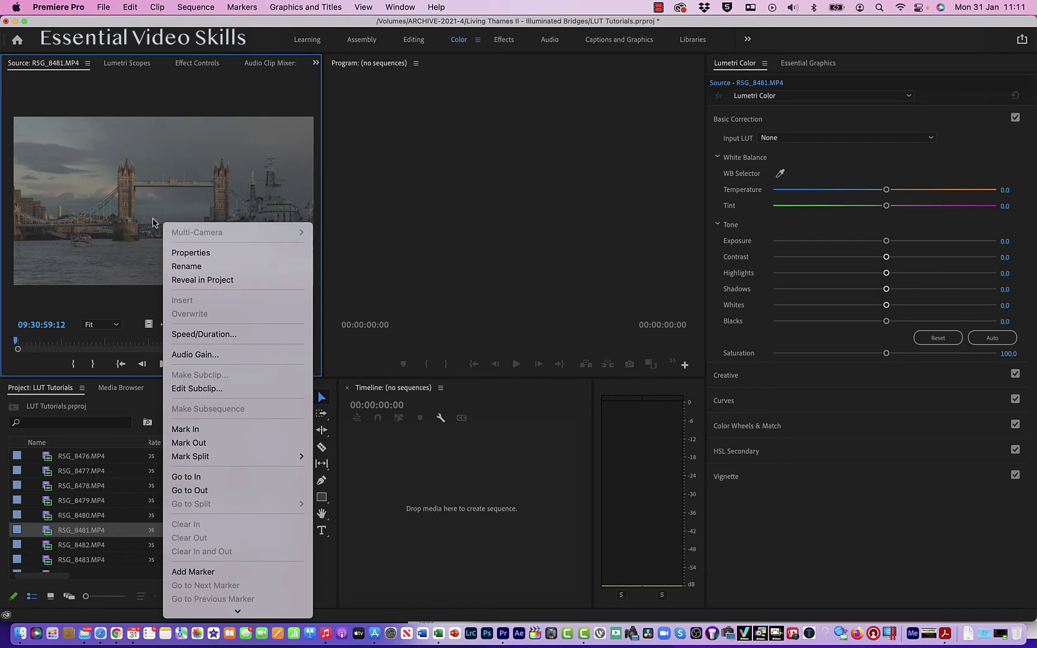
left_click(152, 222)
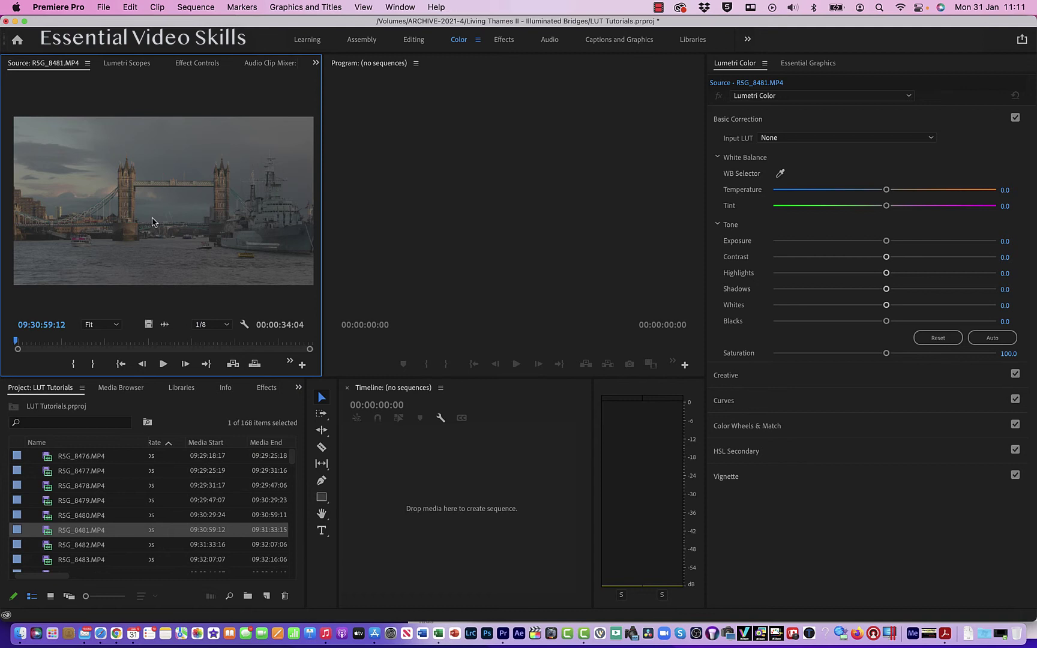
left_click(60, 532)
key("Escape")
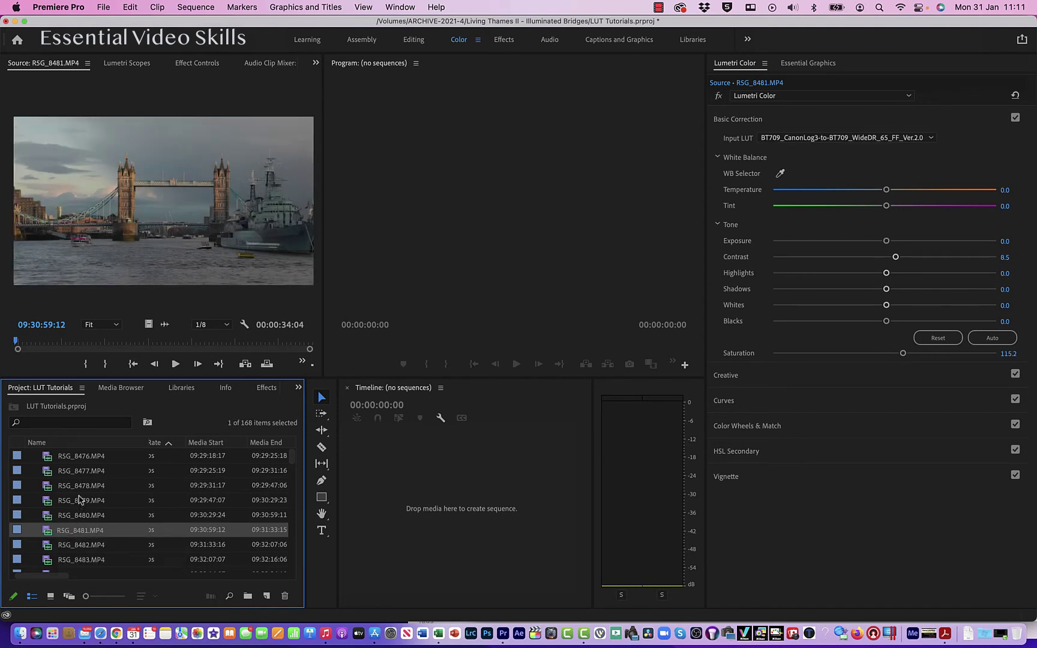
Step: Load R5G_8482.MP4 and paste the copied Lumetri Color effect into its source effect controls
double_click(87, 547)
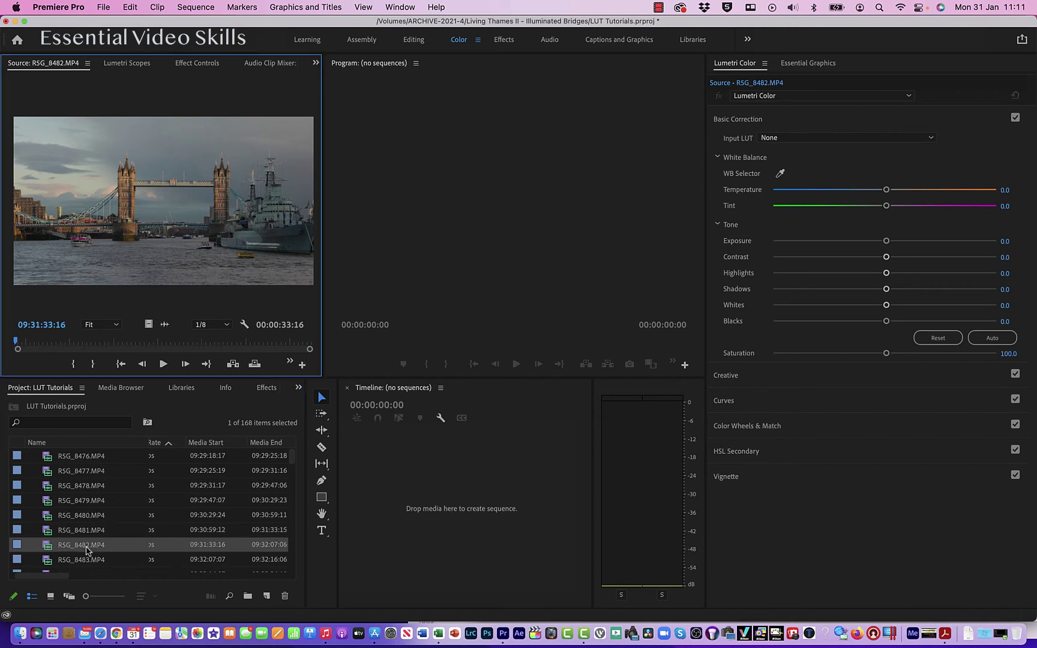
left_click(190, 68)
right_click(90, 140)
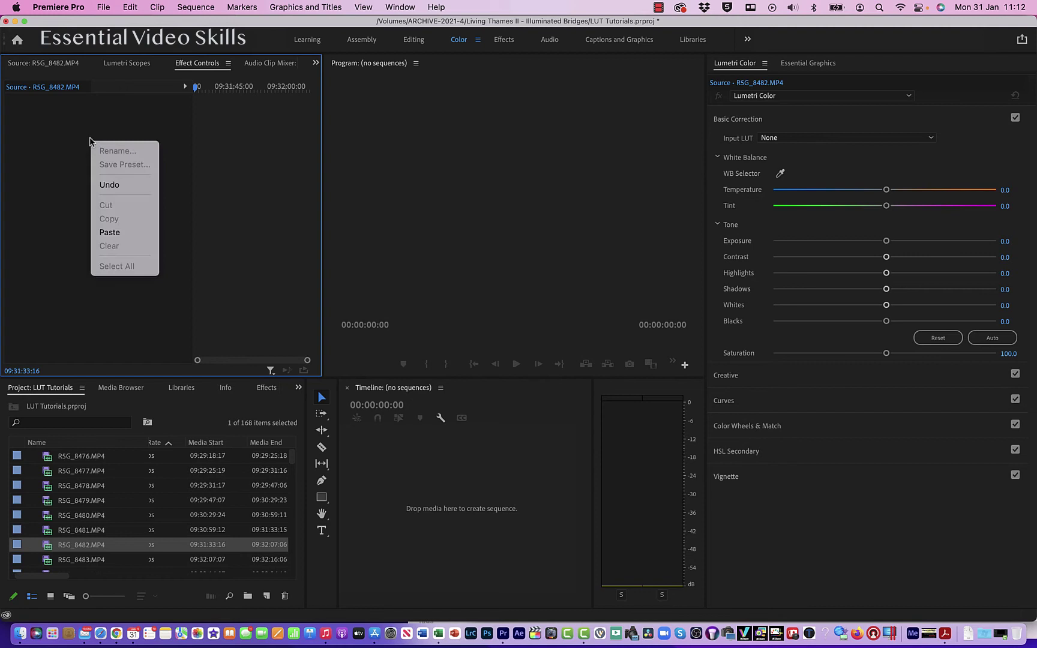
left_click(138, 233)
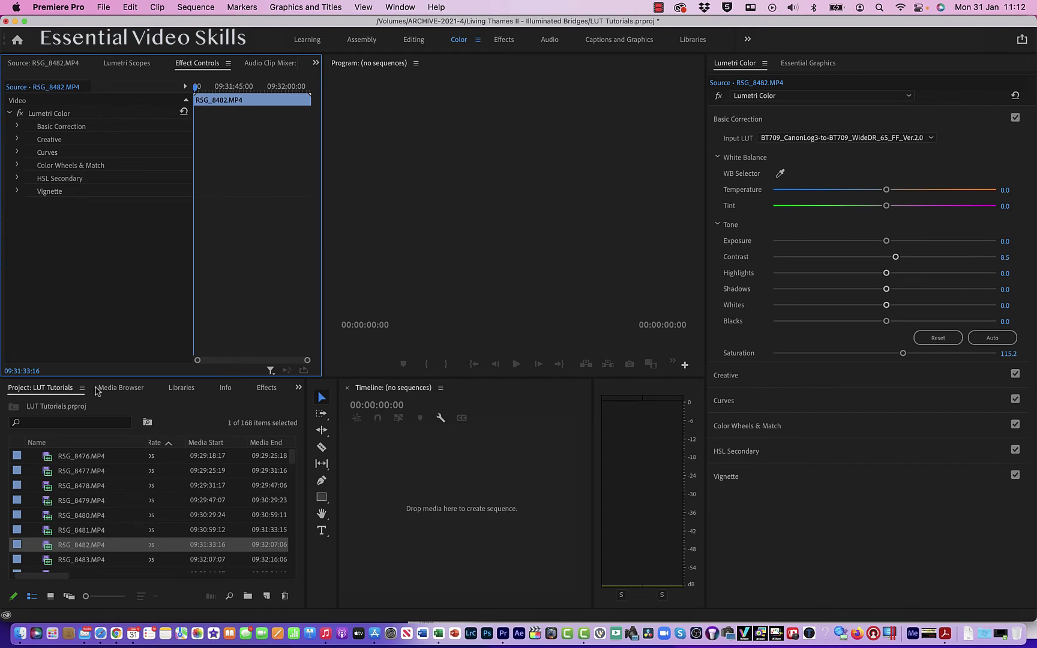
Step: Load the night clip R5G_8623.MP4 and apply the input LUT BT709_CanonLog3-to-BT709_WideDR_65_FF_Ver.2.0
scroll(113, 480, "down", 5)
scroll(113, 480, "down", 20)
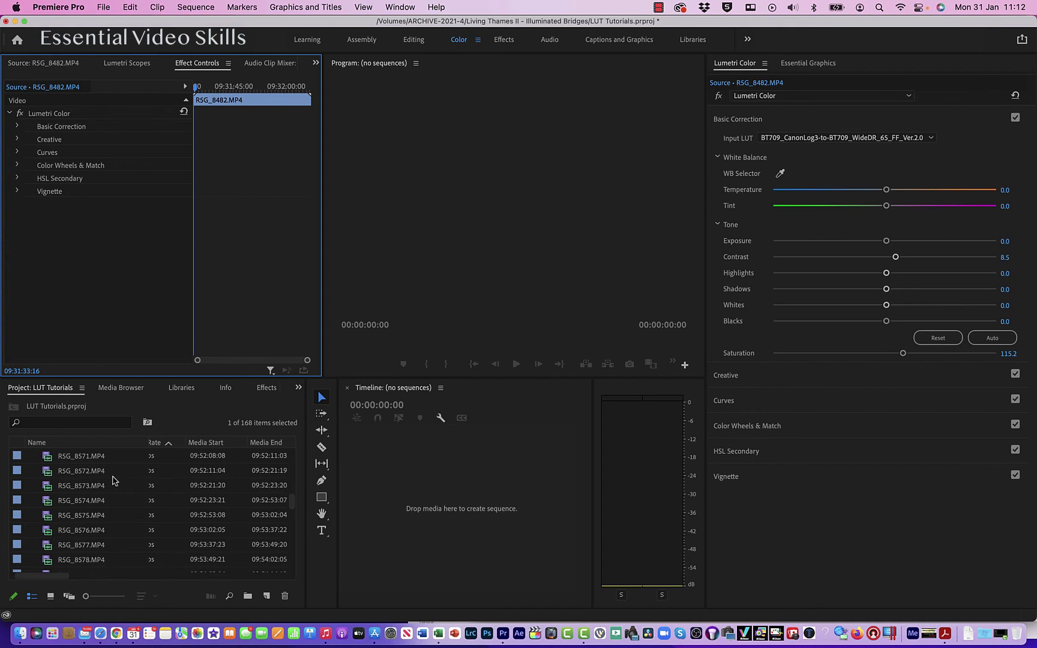
scroll(113, 480, "down", 2)
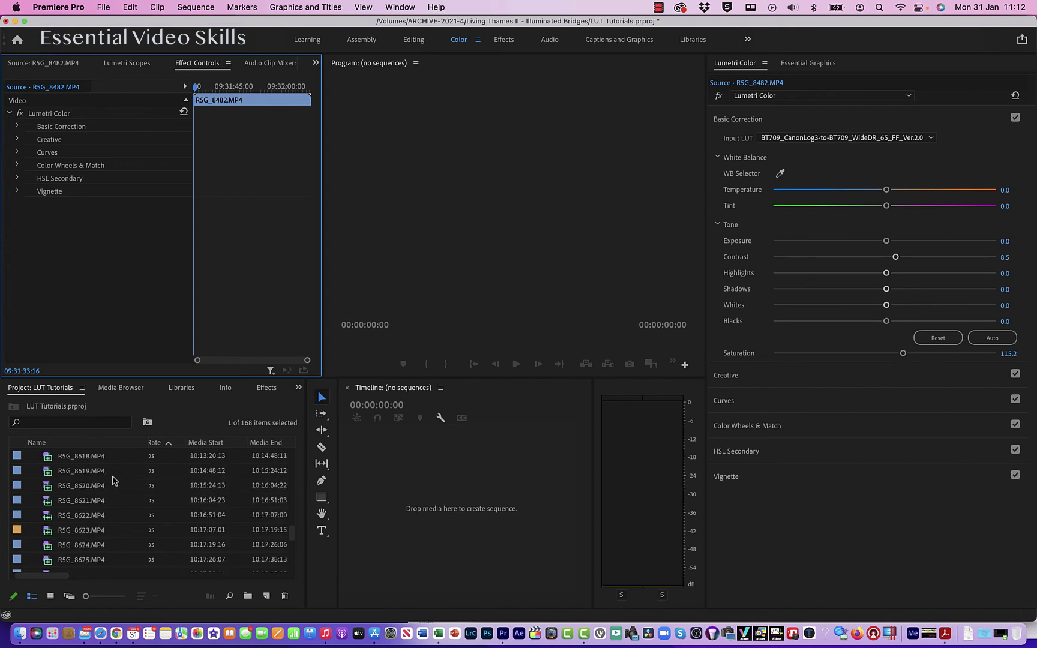
left_click(78, 531)
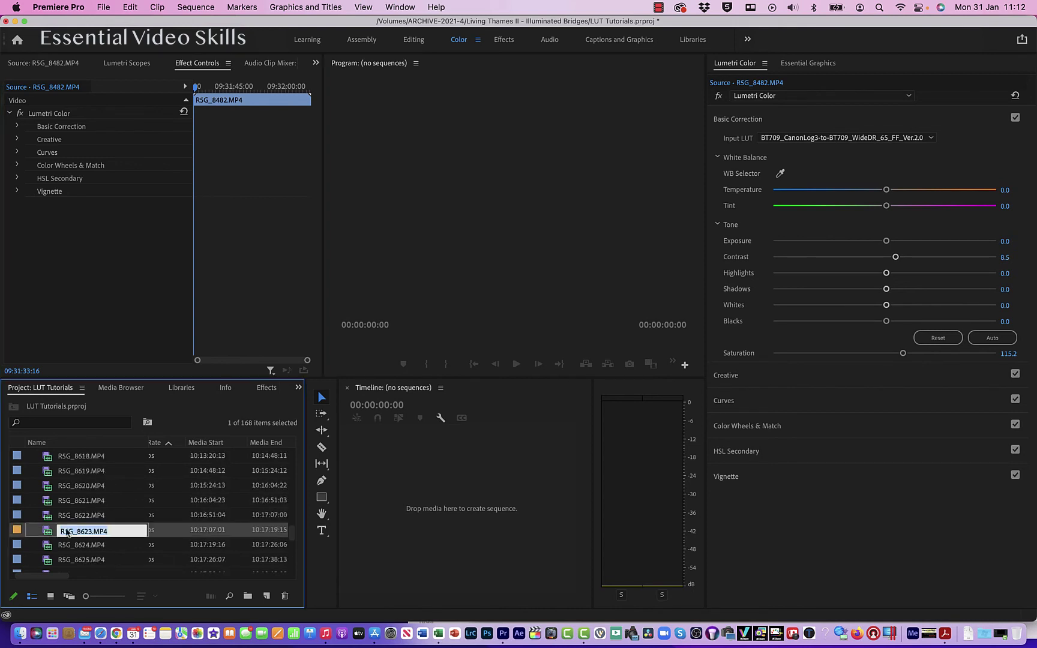
double_click(48, 531)
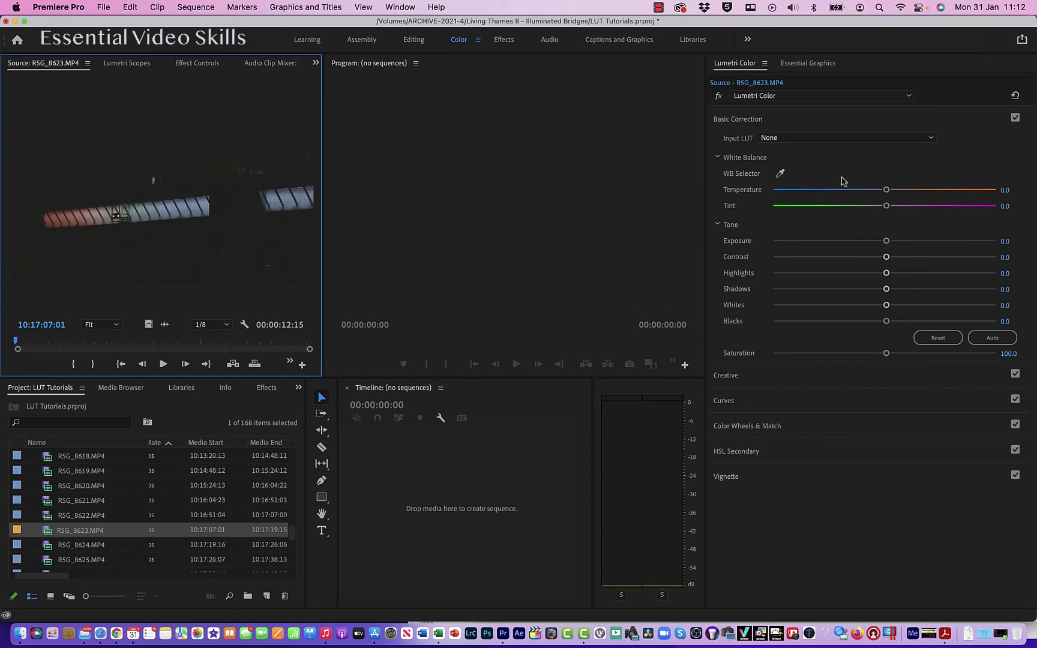
left_click(884, 138)
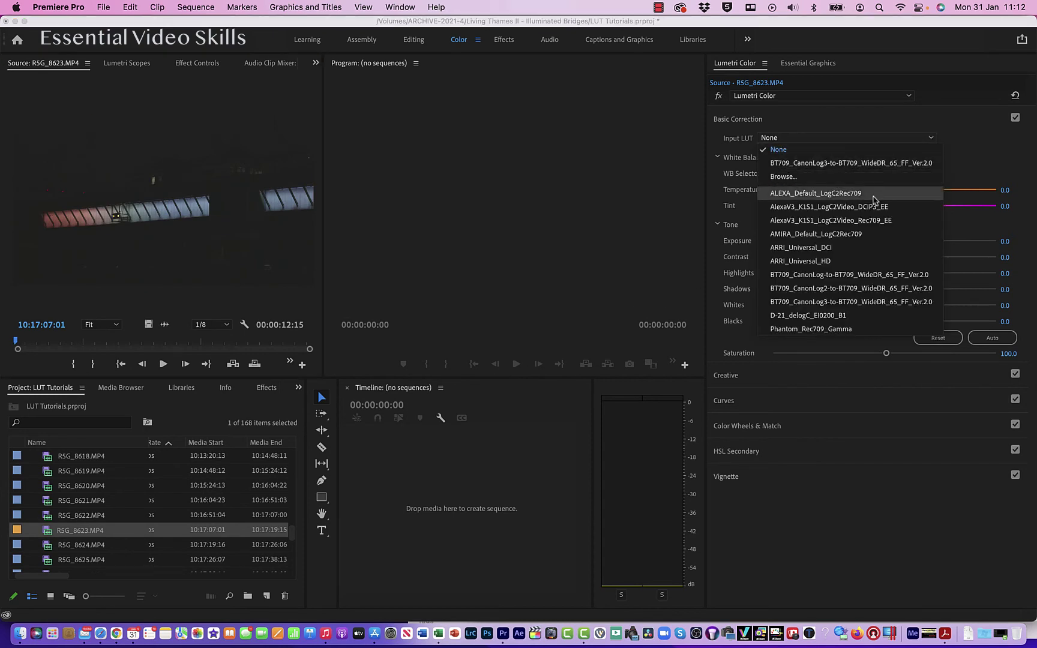
left_click(885, 302)
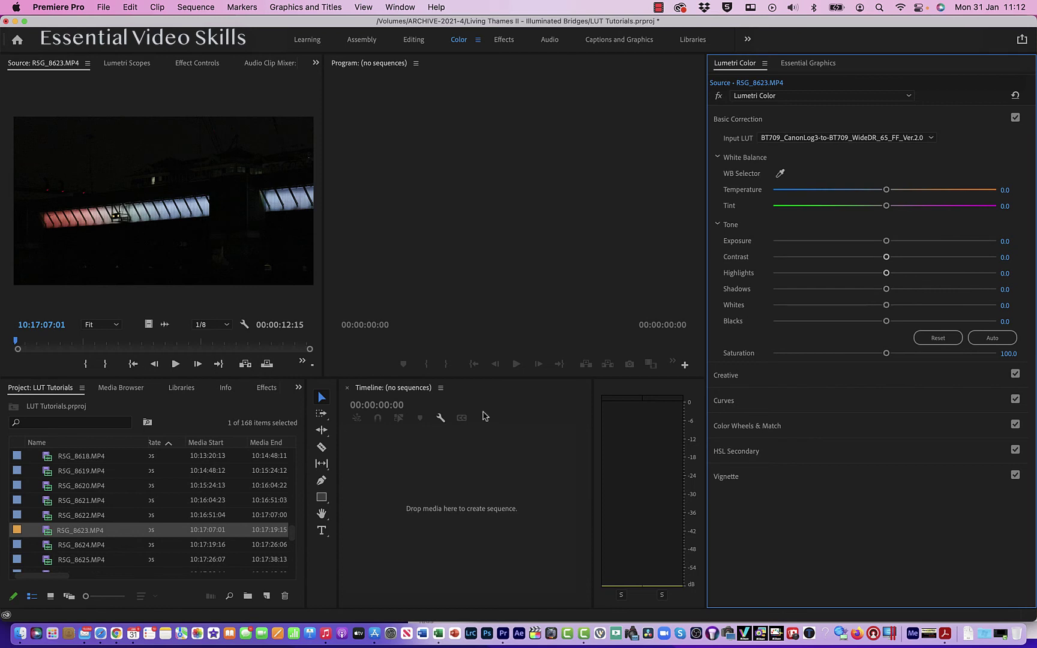
Step: Compare R5G_8624.MP4 with R5G_8623.MP4 in the Source Monitor, and paste a duplicate of R5G_8623.MP4 into the project
left_click(48, 546)
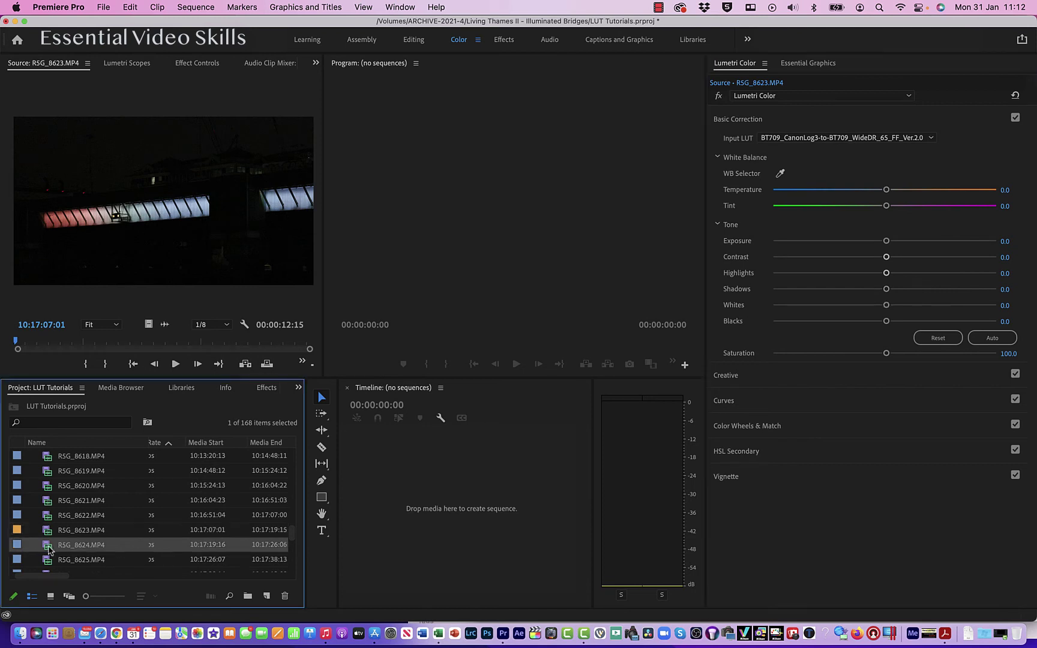
double_click(49, 547)
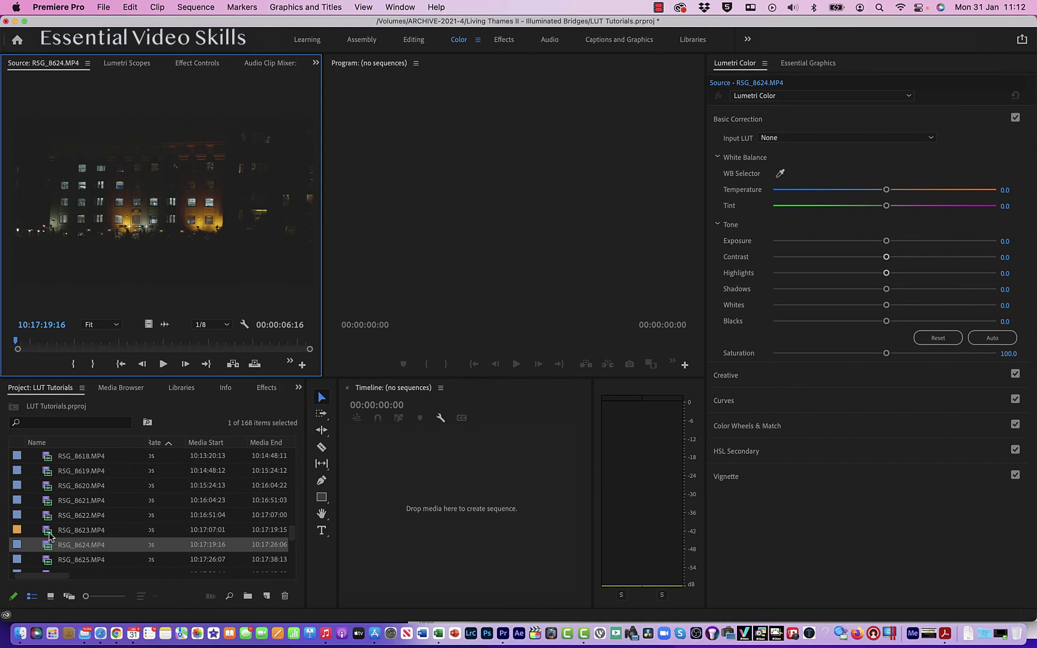
double_click(50, 531)
key("super+v")
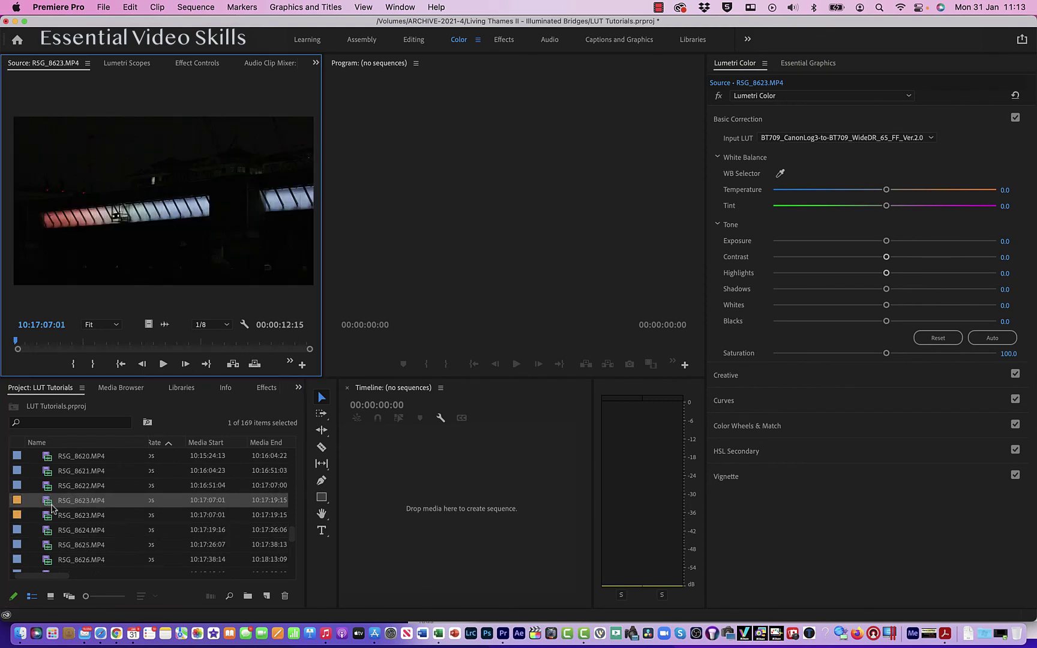
Step: Copy the Lumetri Color effect from the source effect controls of R5G_8623.MP4
left_click(197, 63)
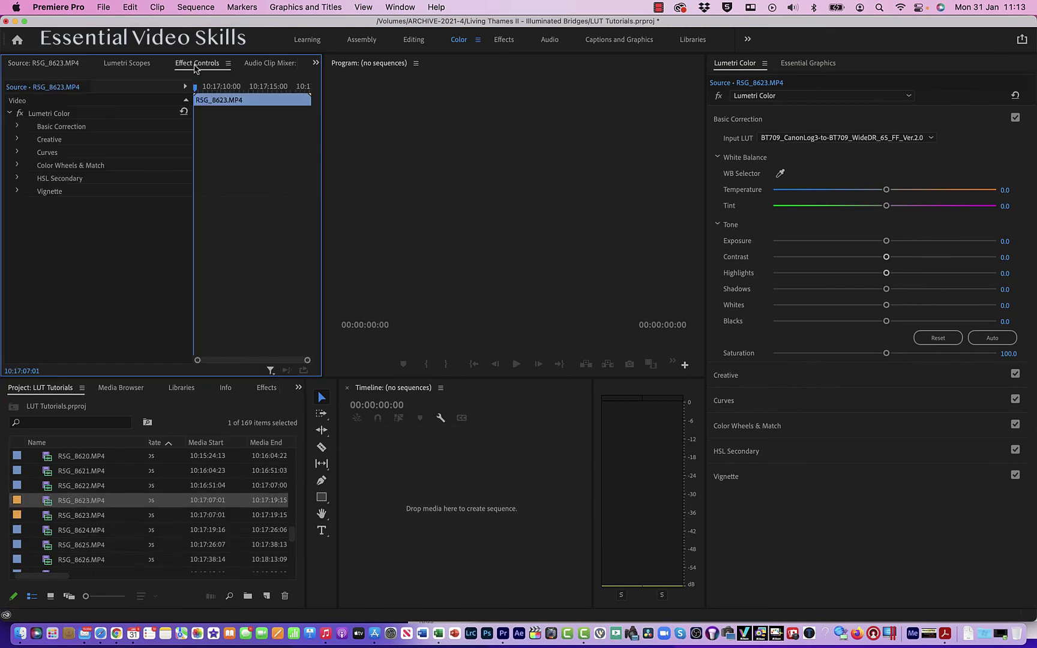
left_click(53, 116)
right_click(54, 117)
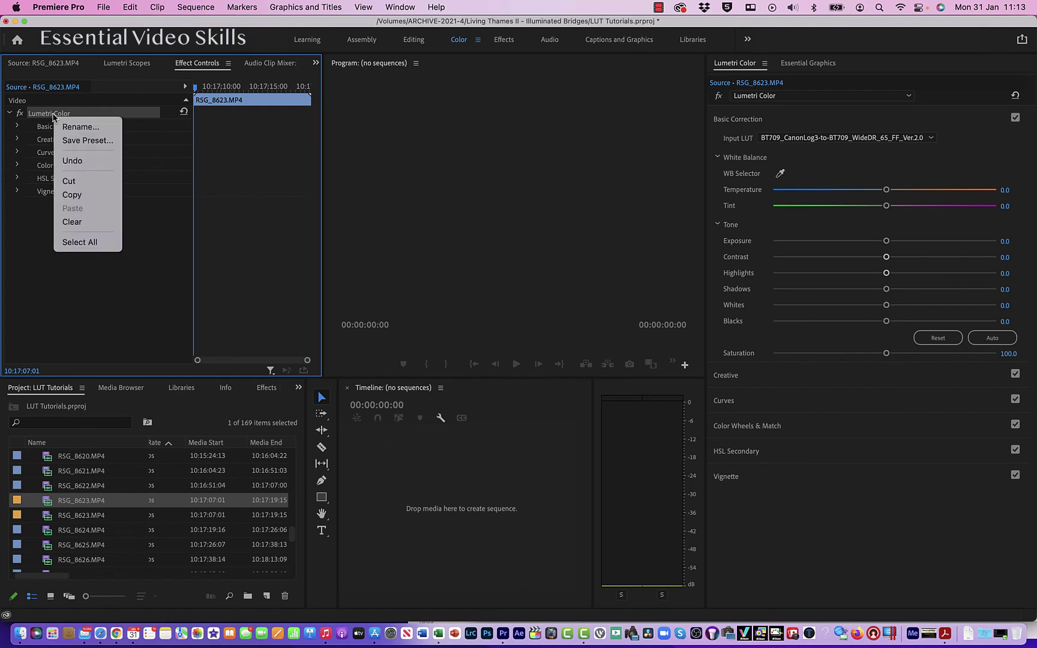
left_click(83, 195)
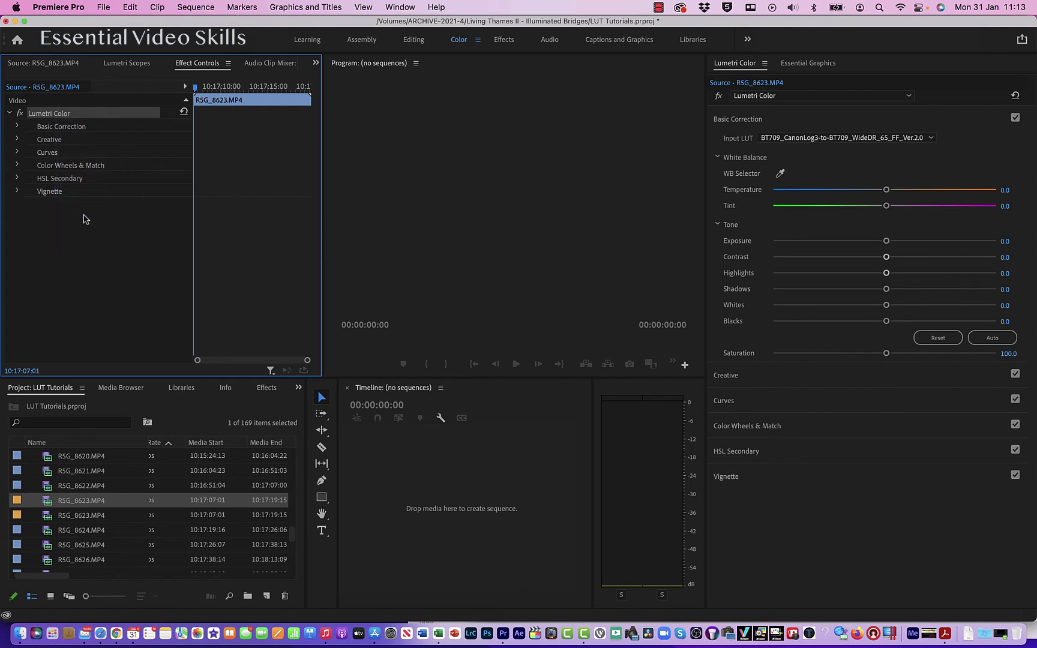
Step: Paste the copied Lumetri Color effect onto the second R5G_8623.MP4 through R5G_8627.MP4, and check the result on R5G_8625.MP4 and R5G_8626.MP4
left_click(76, 520)
key("shift+Down")
key("shift+Down")
key("shift+Down")
key("shift+Down")
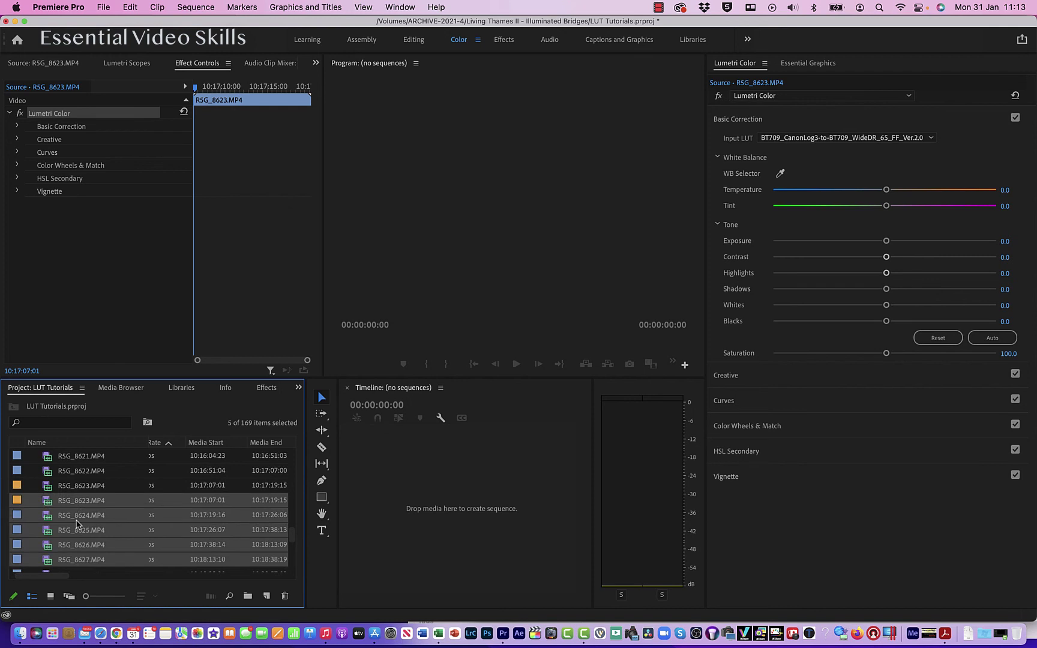
right_click(77, 524)
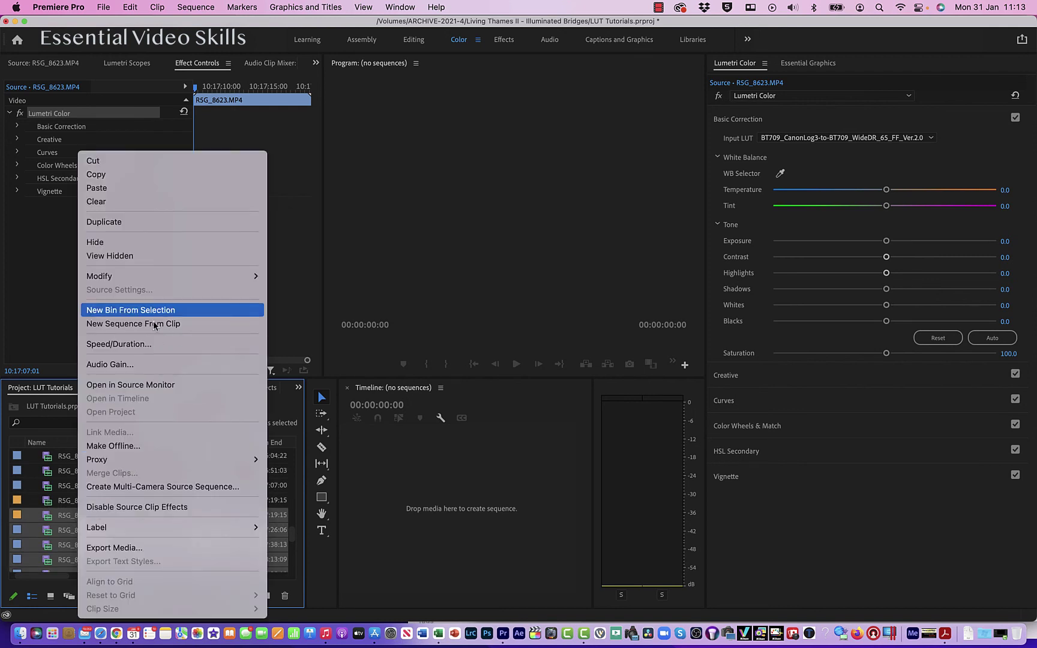
left_click(129, 191)
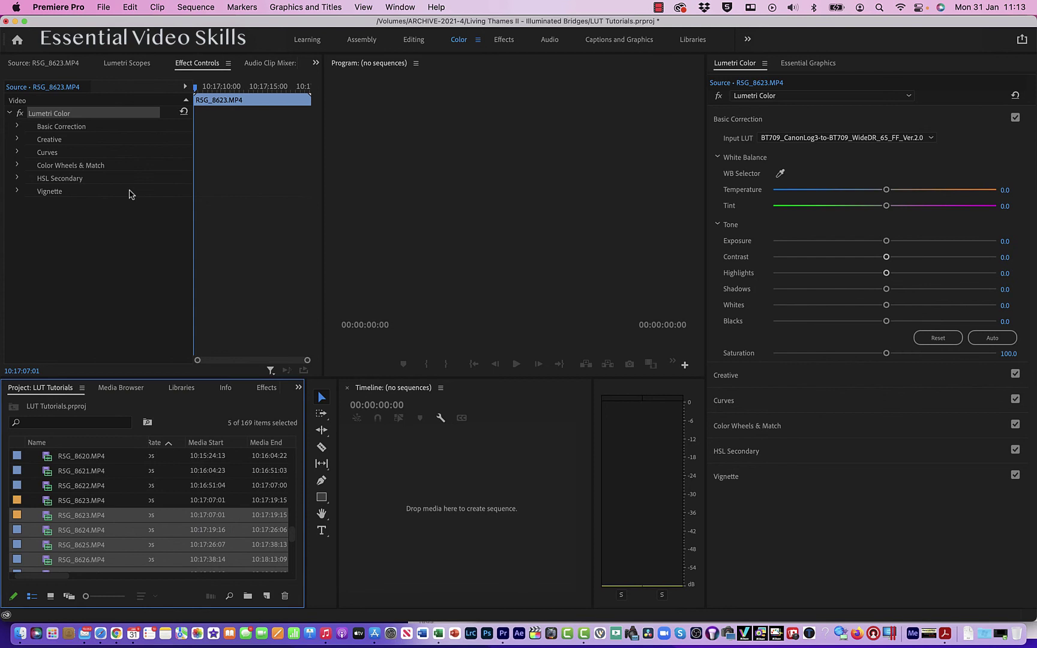
double_click(51, 548)
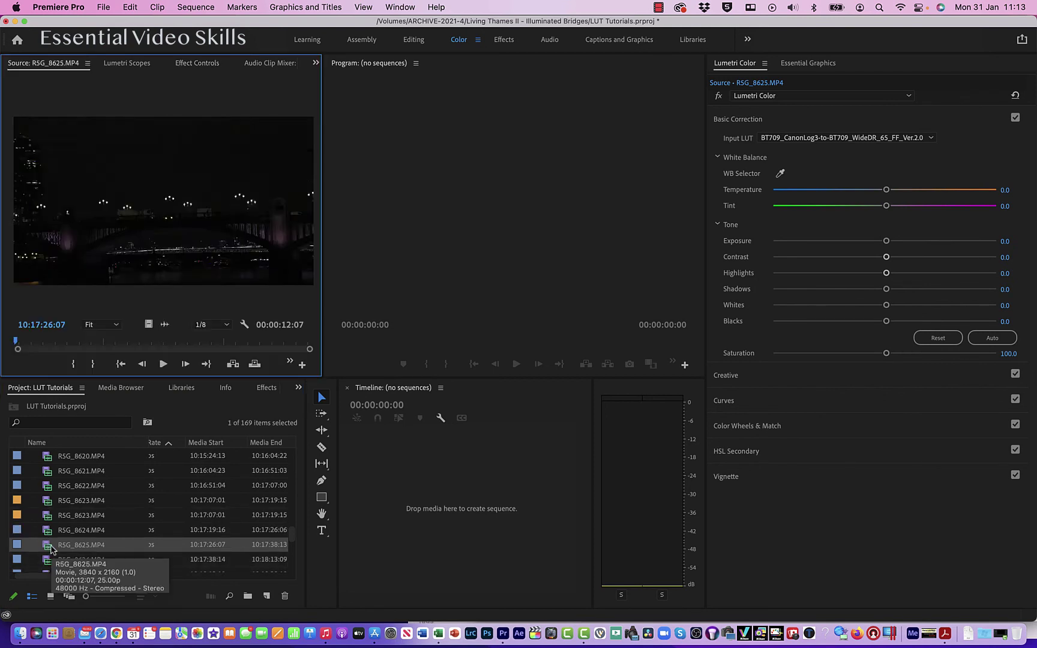
double_click(52, 561)
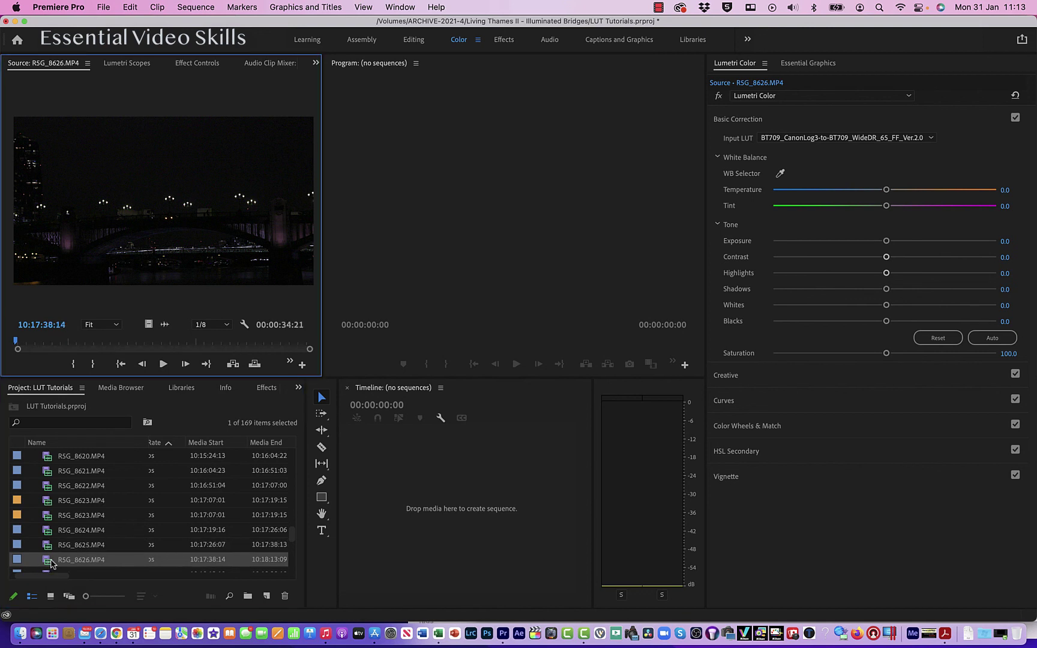